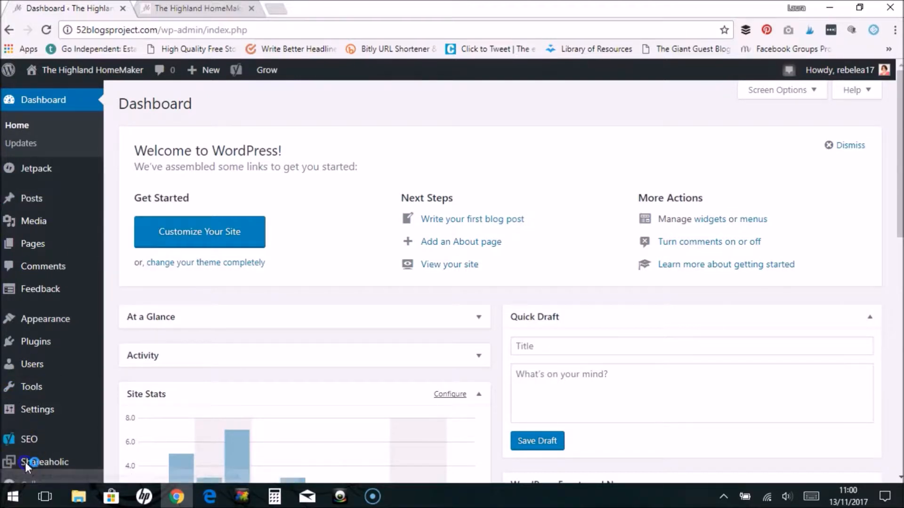
- Look over the navigation bars on the live site, and open the site's Menus editor
{"action": "left_click", "coordinate": [195, 8]}
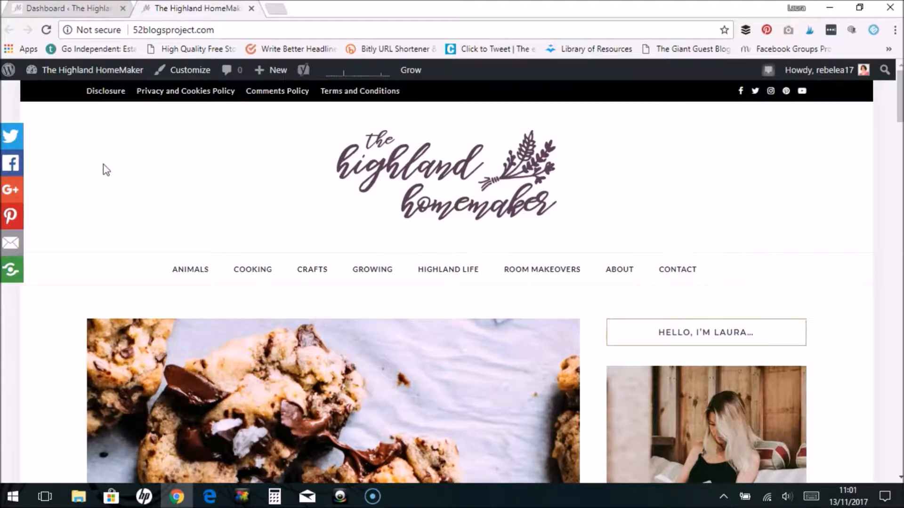
{"action": "left_click", "coordinate": [76, 9]}
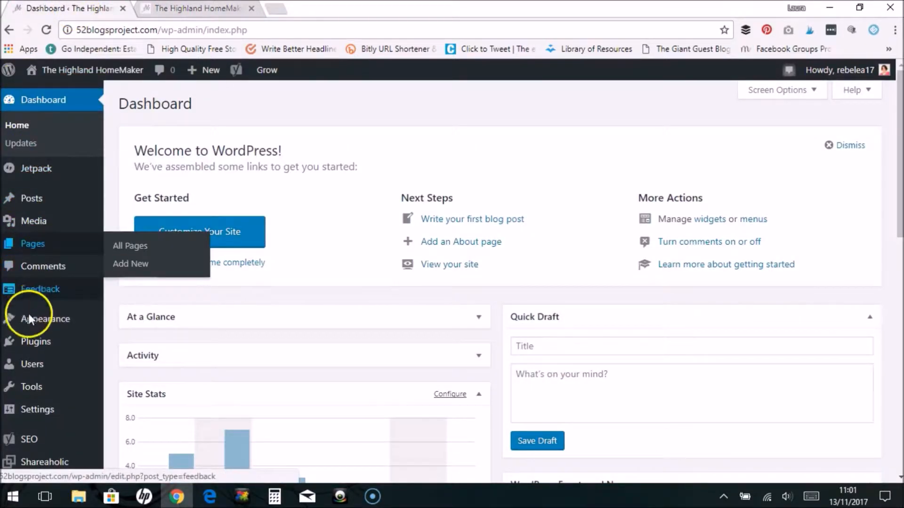
{"action": "mouse_move", "coordinate": [26, 326]}
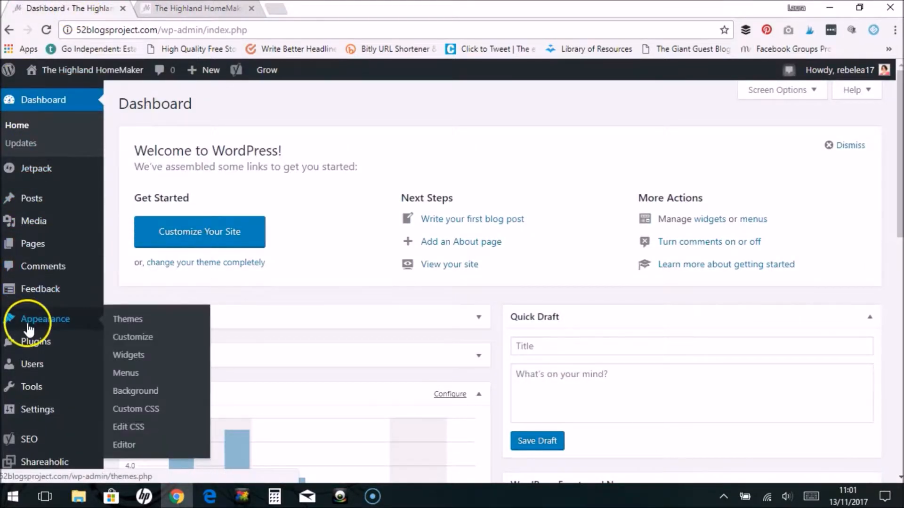
{"action": "left_click", "coordinate": [124, 374]}
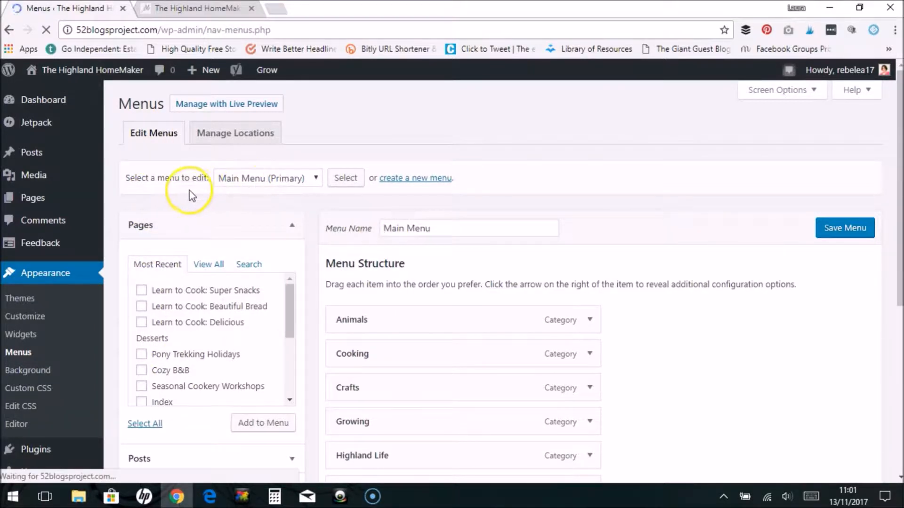
- Check the list of existing menus, and create a new menu named Test Menu
{"action": "left_click", "coordinate": [241, 182]}
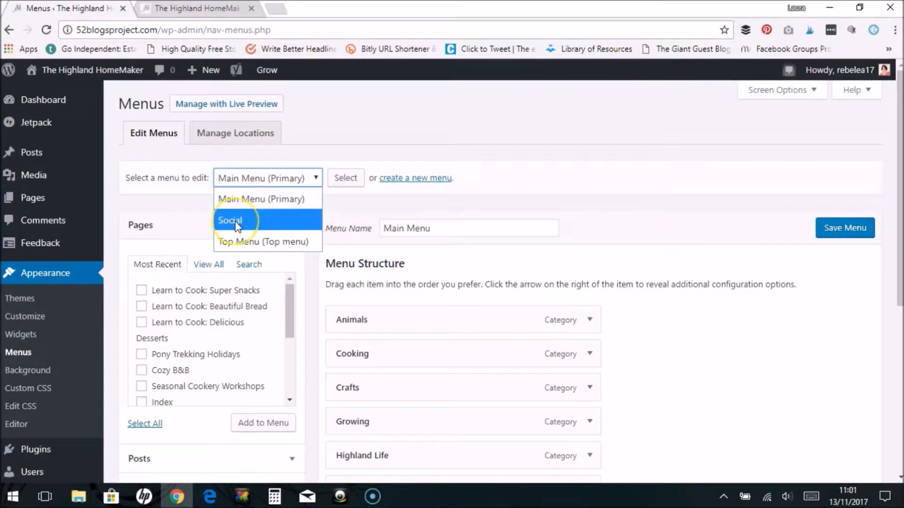
{"action": "left_click", "coordinate": [182, 211]}
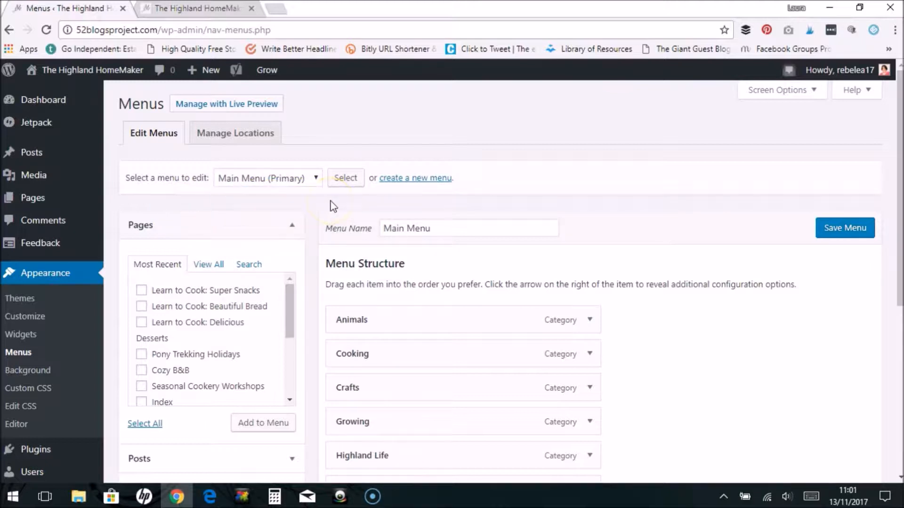
{"action": "left_click", "coordinate": [412, 185]}
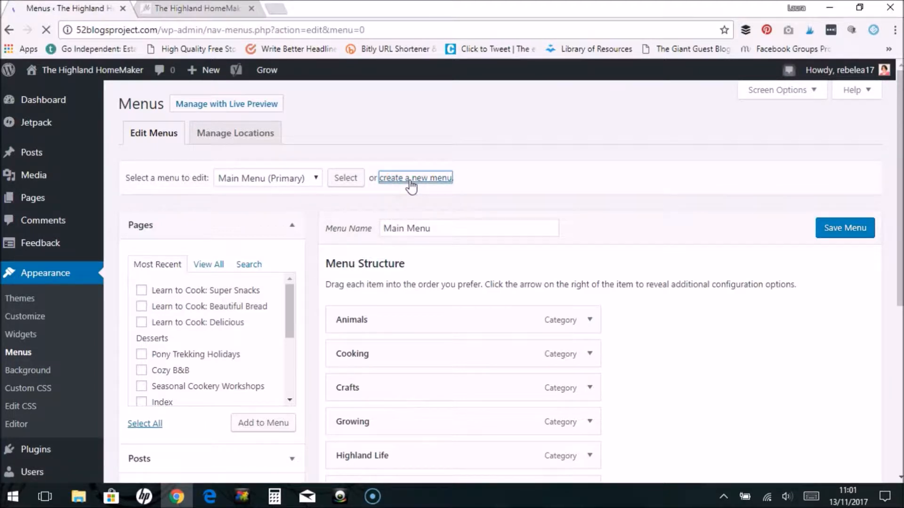
{"action": "left_click", "coordinate": [405, 225]}
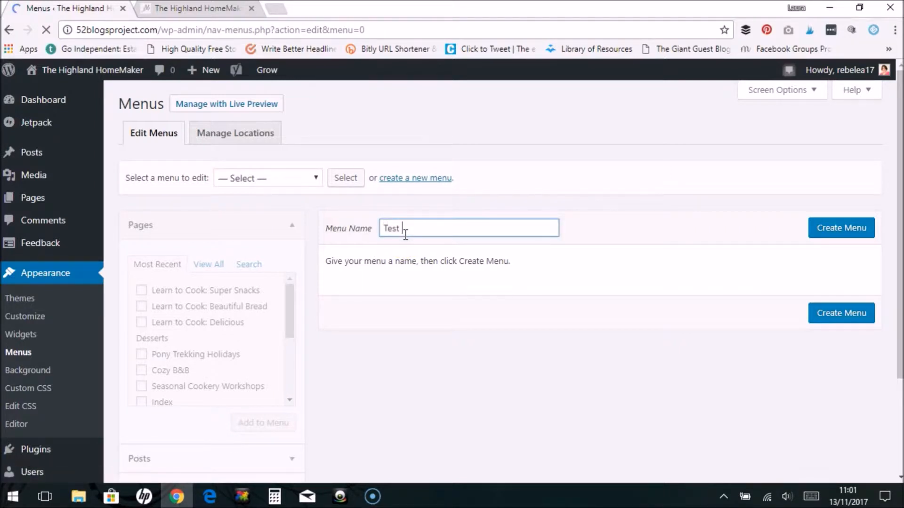
{"action": "key", "text": "BackSpace"}
{"action": "left_click", "coordinate": [842, 233]}
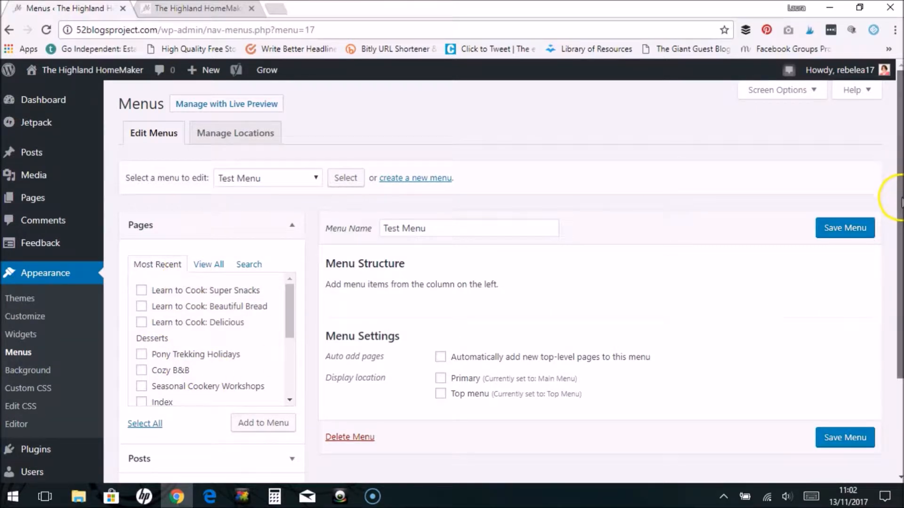
- Examine the item types available for the menu: Pages, Posts, Custom Links and Categories
{"action": "scroll", "coordinate": [902, 201], "scroll_direction": "down", "scroll_amount": 2}
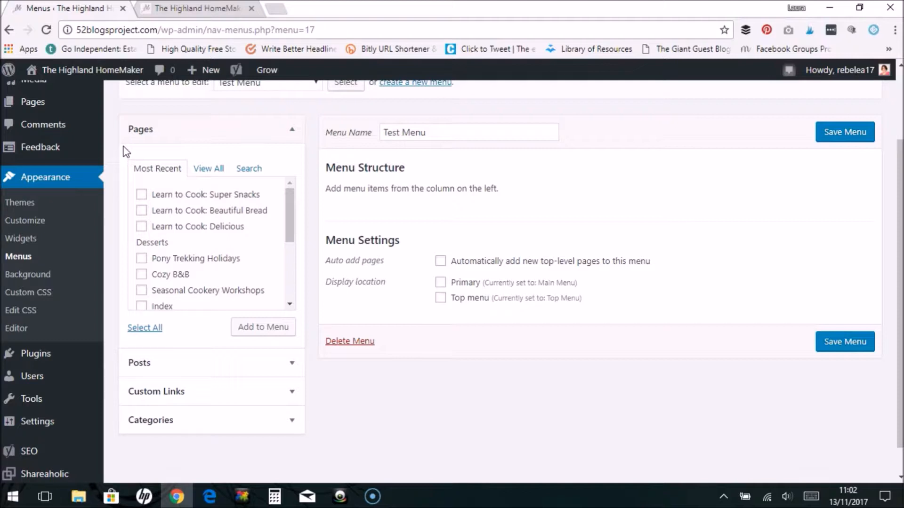
{"action": "left_click", "coordinate": [152, 161]}
{"action": "left_click", "coordinate": [140, 369]}
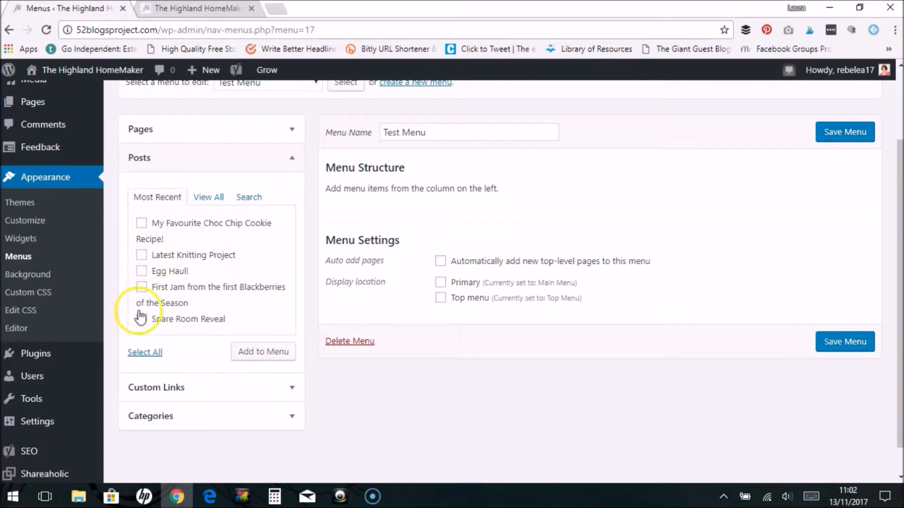
{"action": "left_click", "coordinate": [172, 394]}
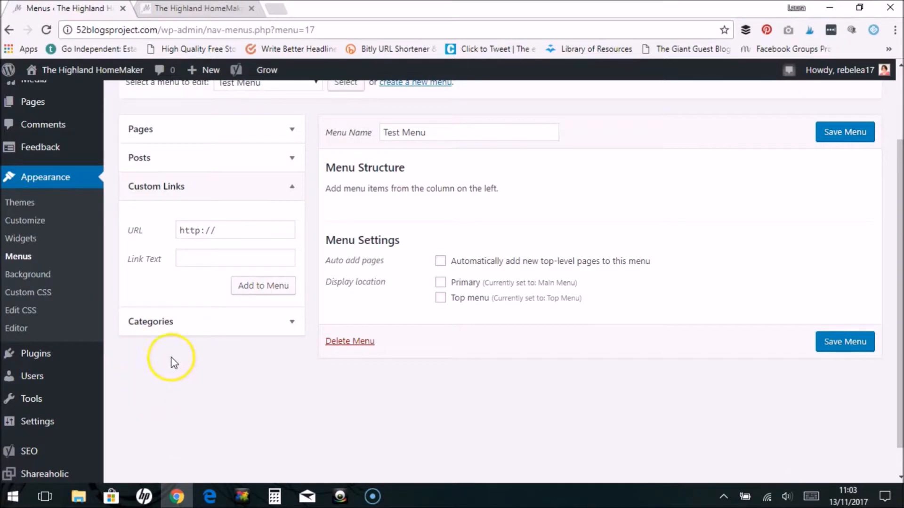
{"action": "left_click", "coordinate": [158, 324]}
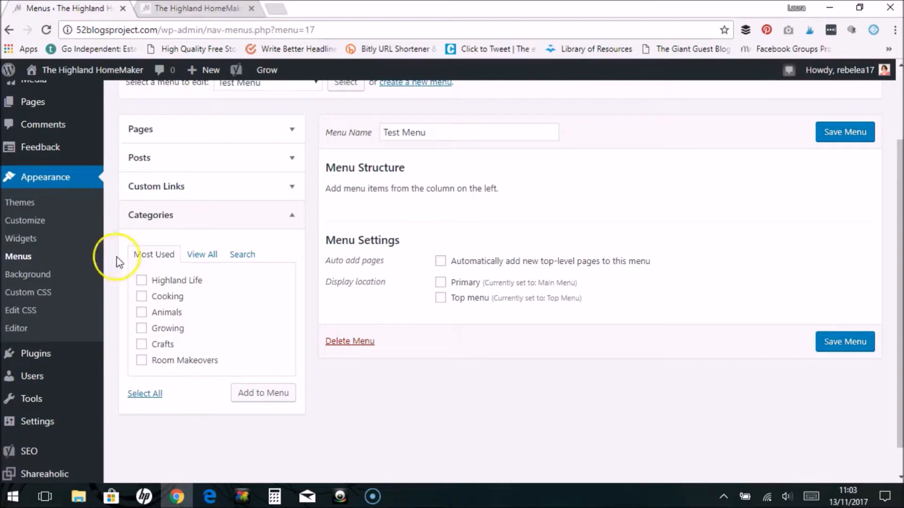
{"action": "left_click", "coordinate": [293, 218]}
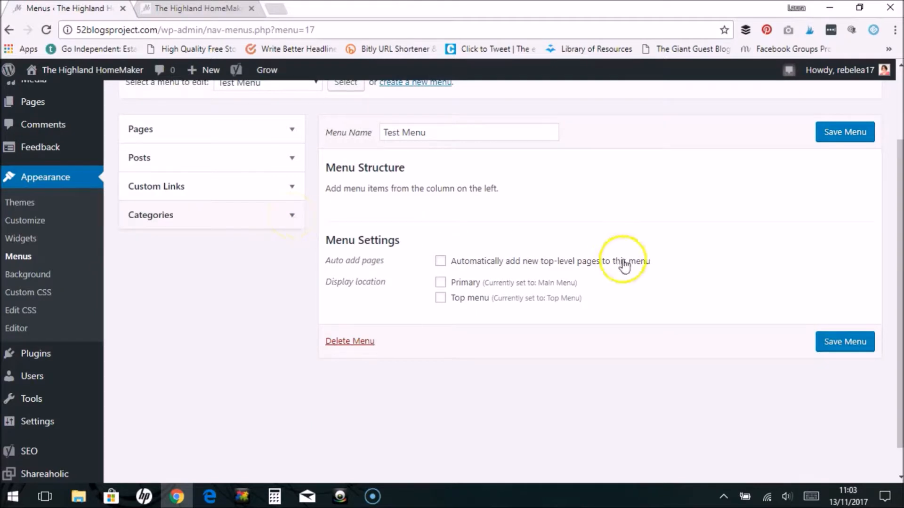
{"action": "scroll", "coordinate": [895, 186], "scroll_direction": "up", "scroll_amount": 1}
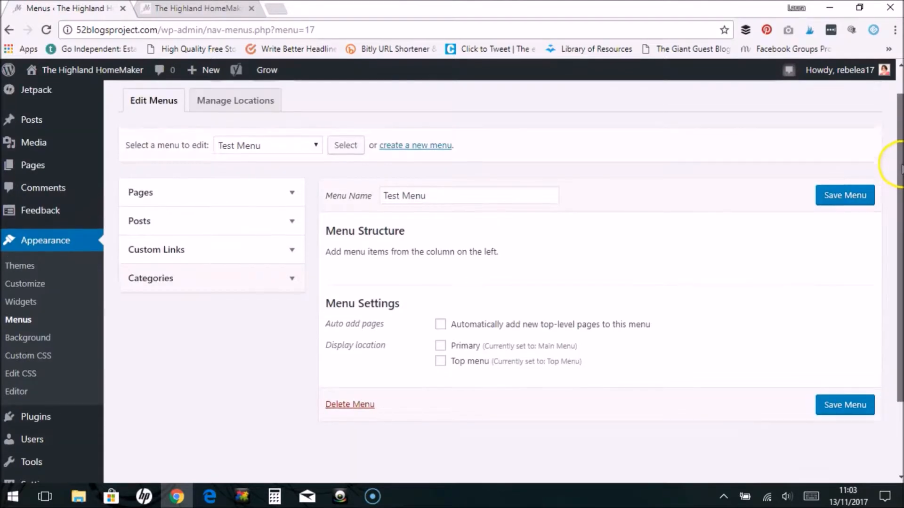
{"action": "scroll", "coordinate": [895, 156], "scroll_direction": "up", "scroll_amount": 1}
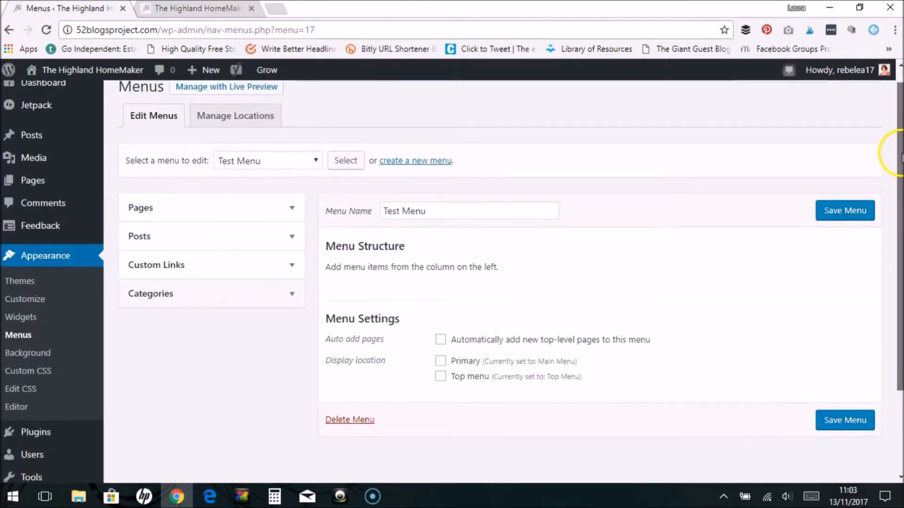
- Add the pages Pony Trekking Holidays, Cozy B&B, Seasonal Cookery Workshops, Contact, Shop and About to Test Menu
{"action": "left_click", "coordinate": [292, 211]}
{"action": "mouse_move", "coordinate": [285, 288]}
{"action": "left_mouse_down"}
{"action": "mouse_move", "coordinate": [293, 341]}
{"action": "mouse_move", "coordinate": [291, 269]}
{"action": "mouse_move", "coordinate": [289, 296]}
{"action": "left_mouse_up"}
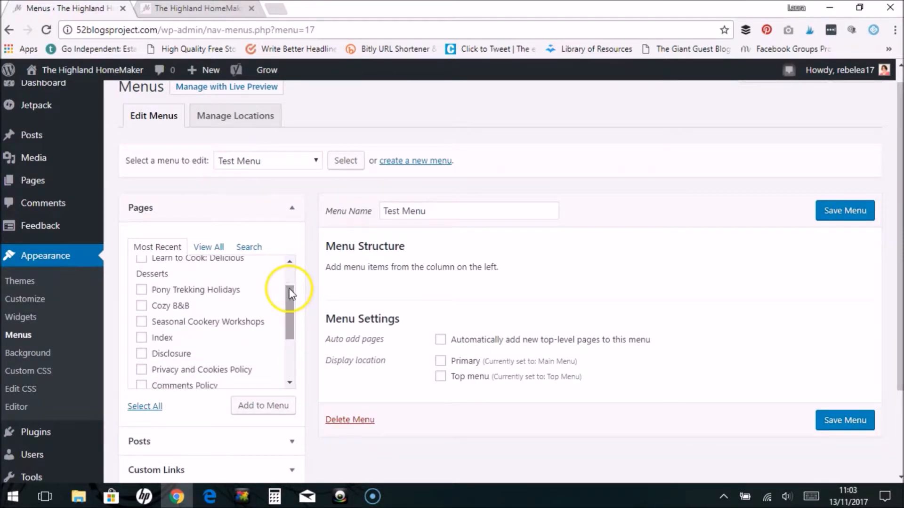
{"action": "left_click", "coordinate": [155, 290]}
{"action": "left_click", "coordinate": [158, 306]}
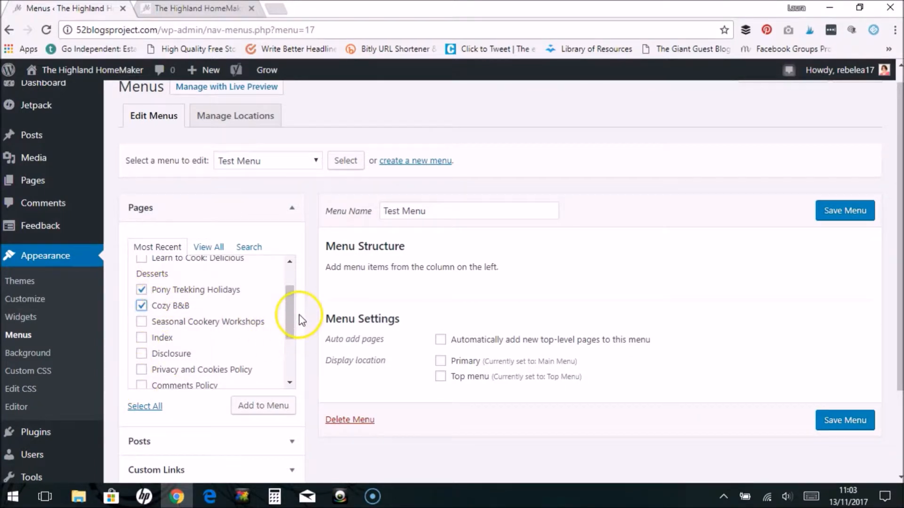
{"action": "left_click_drag", "start_coordinate": [289, 292], "coordinate": [139, 313]}
{"action": "left_click", "coordinate": [142, 285]}
{"action": "left_click_drag", "start_coordinate": [289, 323], "coordinate": [278, 346]}
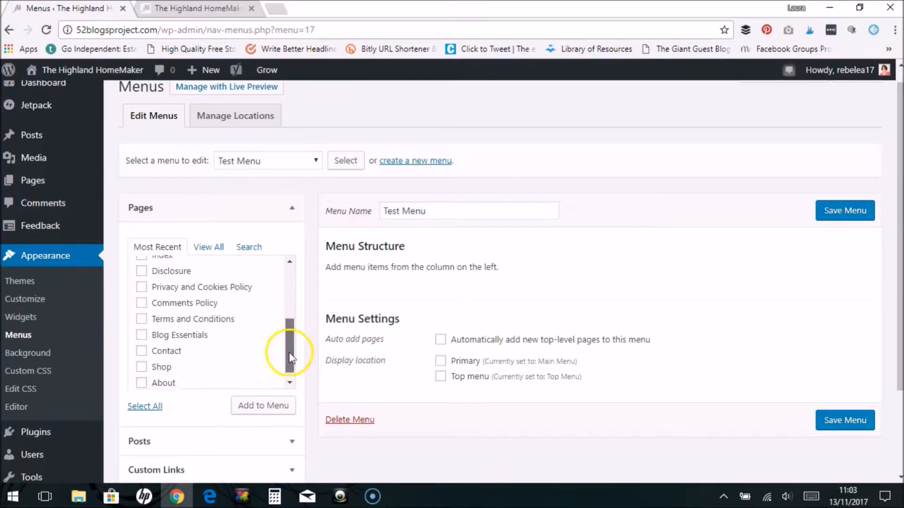
{"action": "left_click", "coordinate": [141, 357]}
{"action": "left_click", "coordinate": [141, 373]}
{"action": "left_click", "coordinate": [142, 341]}
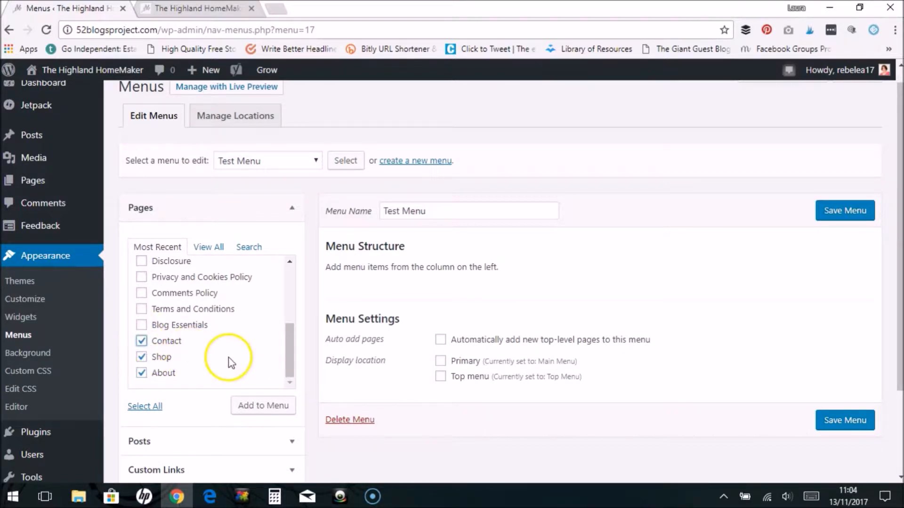
{"action": "left_click", "coordinate": [254, 410]}
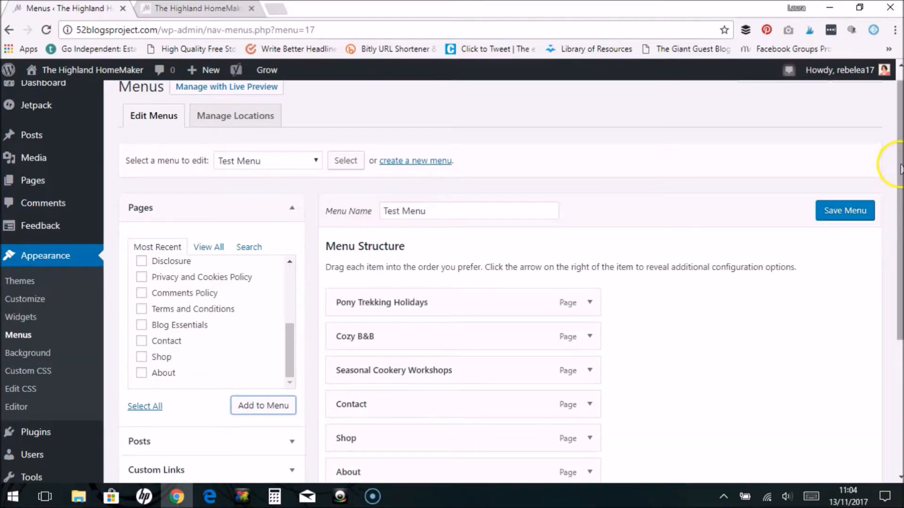
- Reorder the menu items to Seasonal Cookery Workshops, Pony Trekking Holidays, Cozy B&B, About, Shop, Contact
{"action": "left_click_drag", "start_coordinate": [899, 174], "coordinate": [900, 222]}
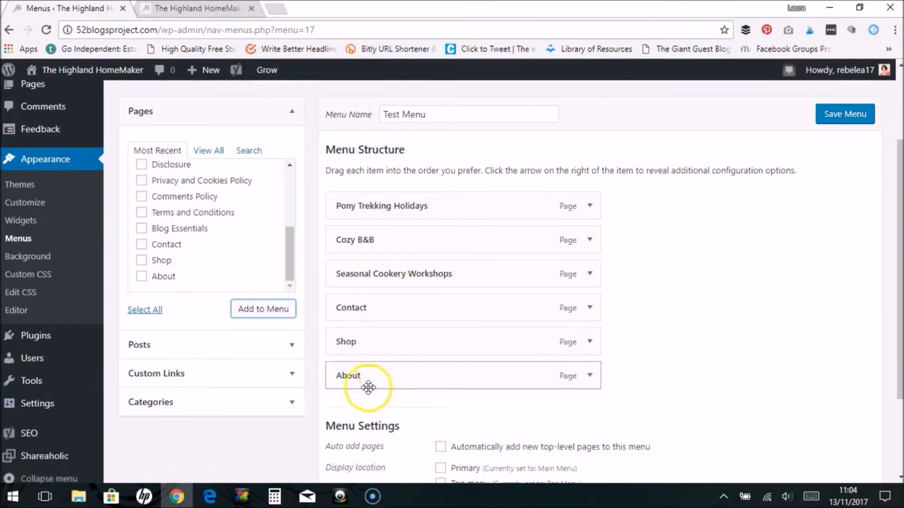
{"action": "left_click_drag", "start_coordinate": [394, 279], "coordinate": [393, 206]}
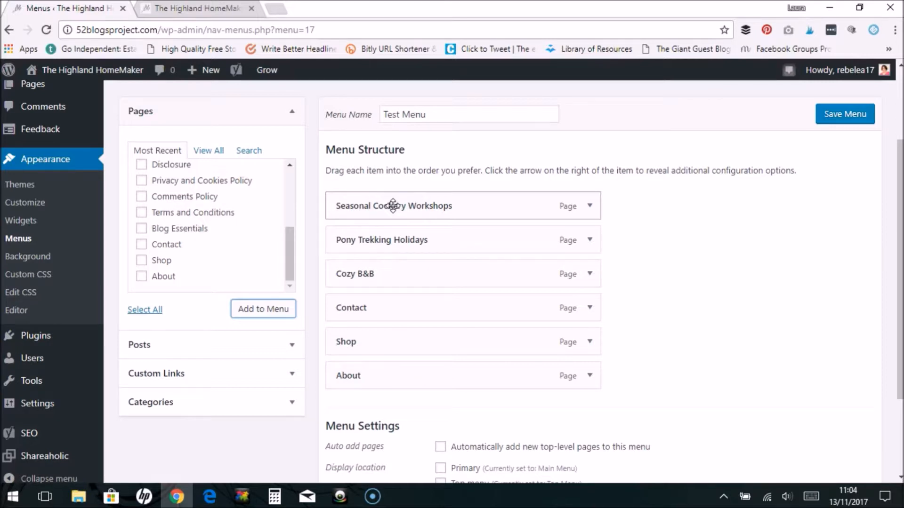
{"action": "left_click_drag", "start_coordinate": [355, 306], "coordinate": [353, 377]}
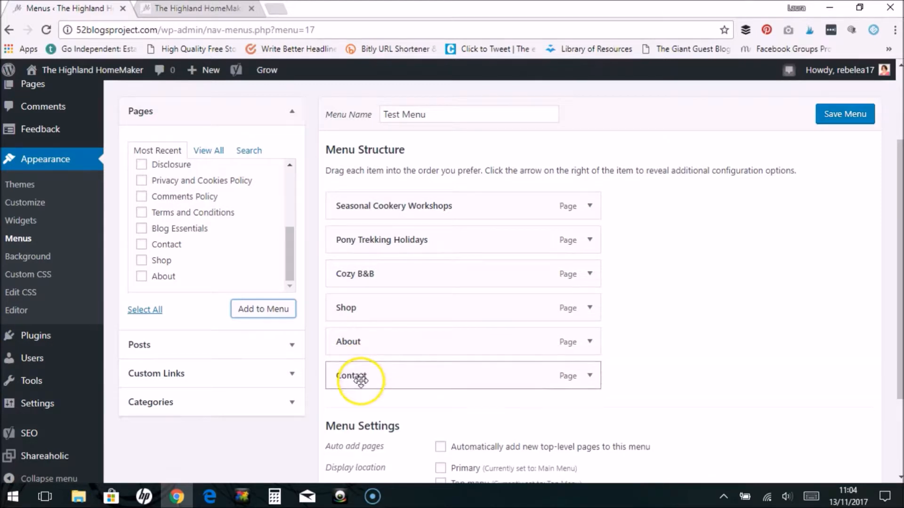
{"action": "left_click_drag", "start_coordinate": [353, 303], "coordinate": [354, 352]}
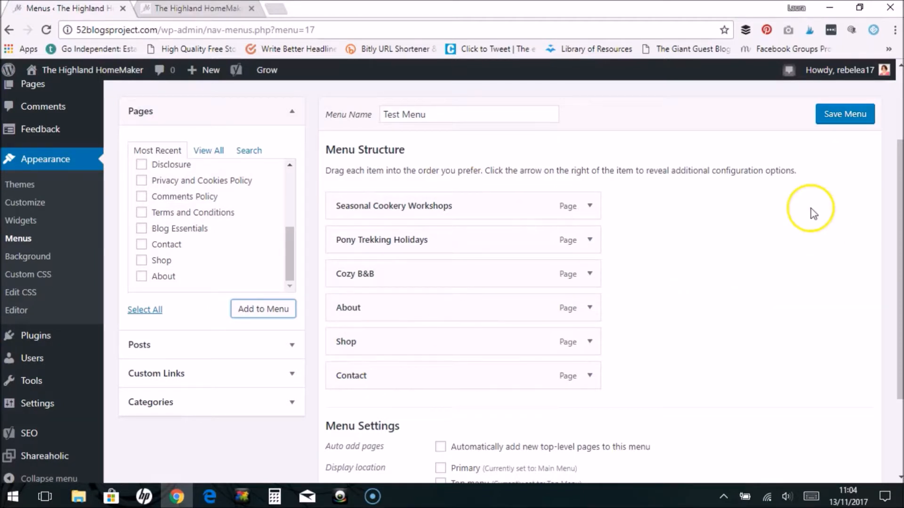
- Save Test Menu with the Top menu display location, and refresh the live site to check its top bar
{"action": "left_click_drag", "start_coordinate": [896, 237], "coordinate": [892, 330]}
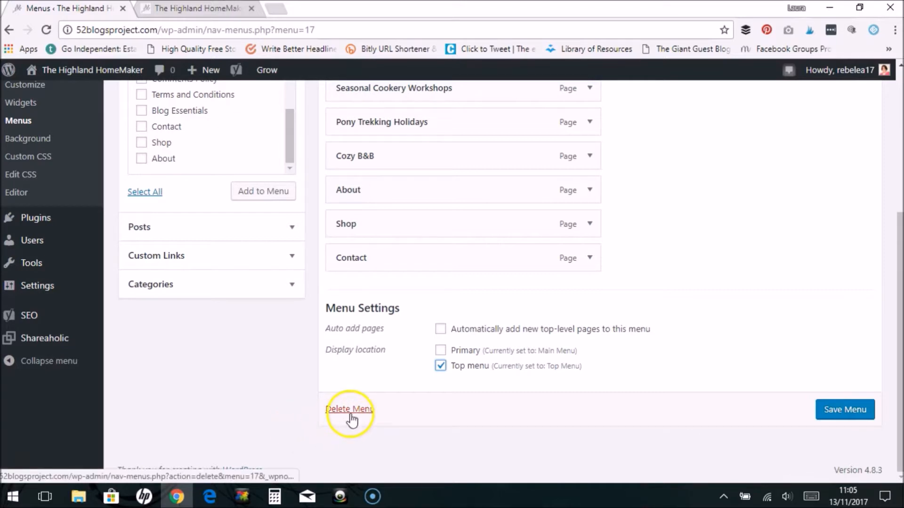
{"action": "left_click", "coordinate": [848, 410]}
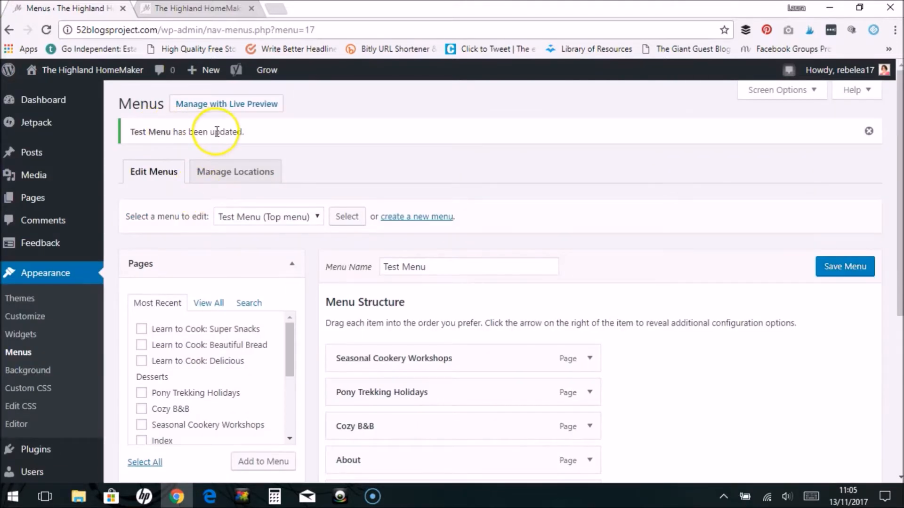
{"action": "left_click", "coordinate": [167, 13]}
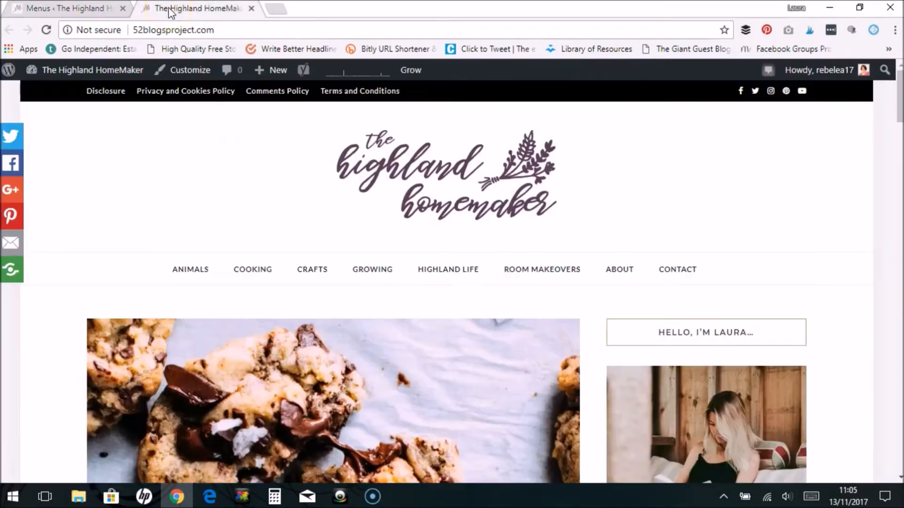
{"action": "left_click", "coordinate": [46, 31]}
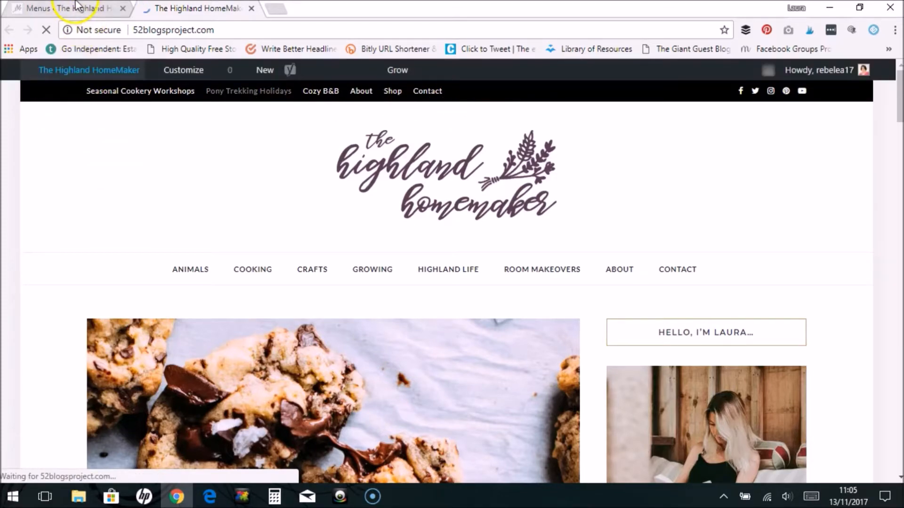
- Return to the Menus editor and remove the Pony Trekking Holidays item from Test Menu
{"action": "left_click", "coordinate": [65, 14]}
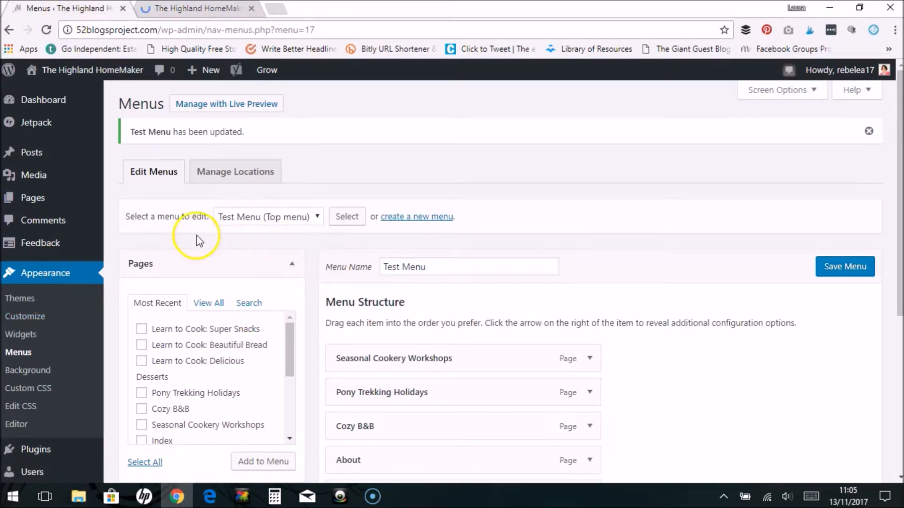
{"action": "left_click", "coordinate": [265, 221]}
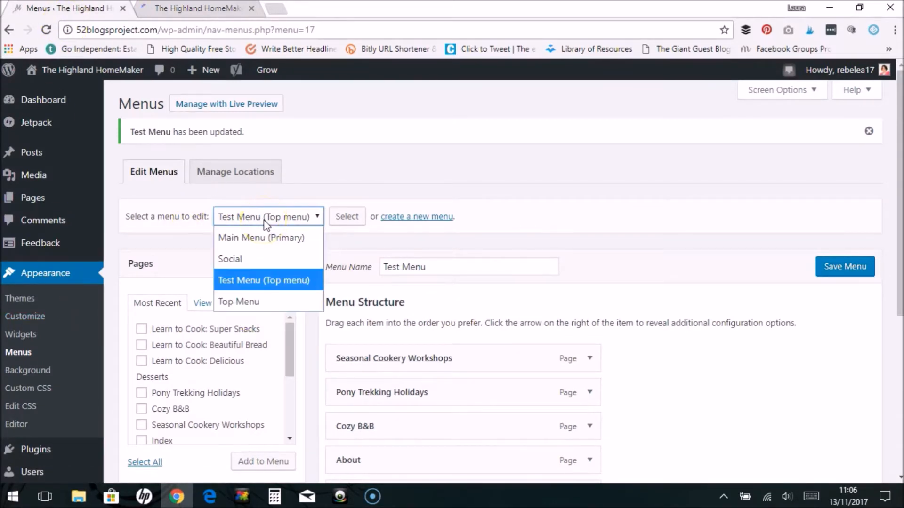
{"action": "left_click", "coordinate": [269, 281]}
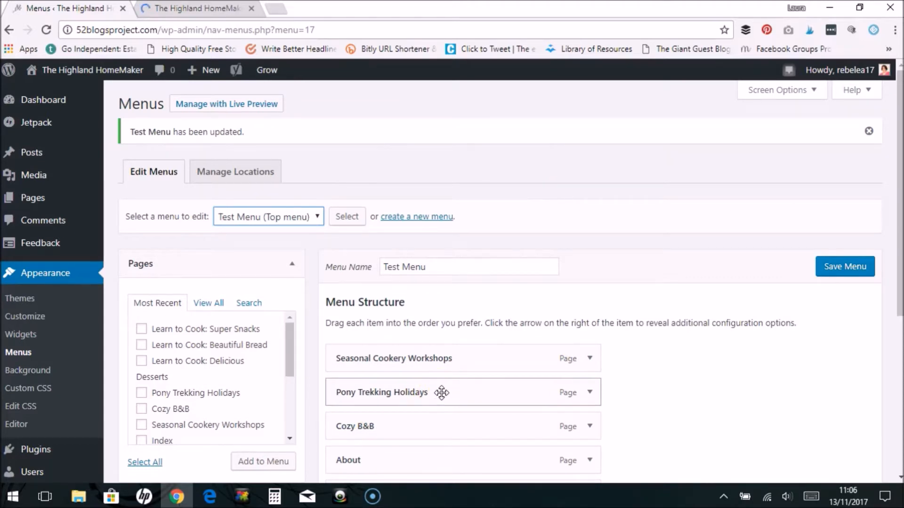
{"action": "left_click", "coordinate": [590, 394]}
{"action": "left_click_drag", "start_coordinate": [899, 221], "coordinate": [897, 265]}
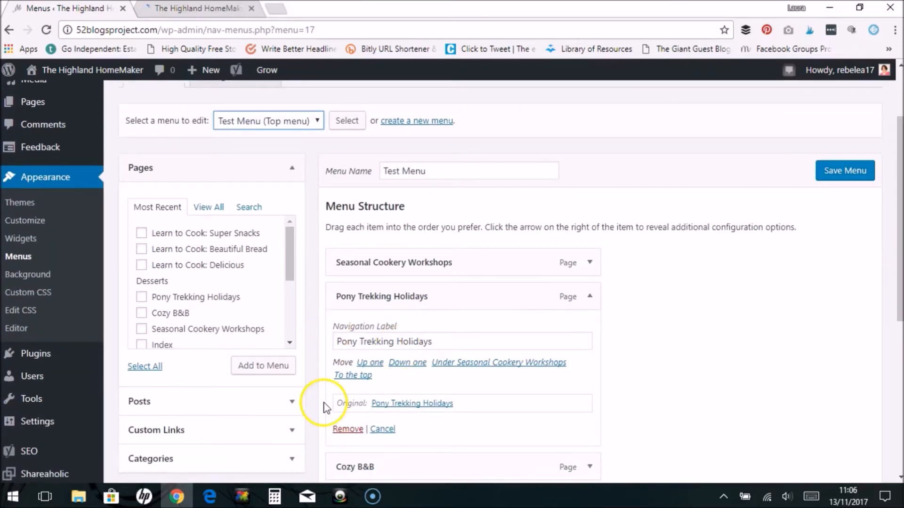
{"action": "left_click", "coordinate": [347, 429]}
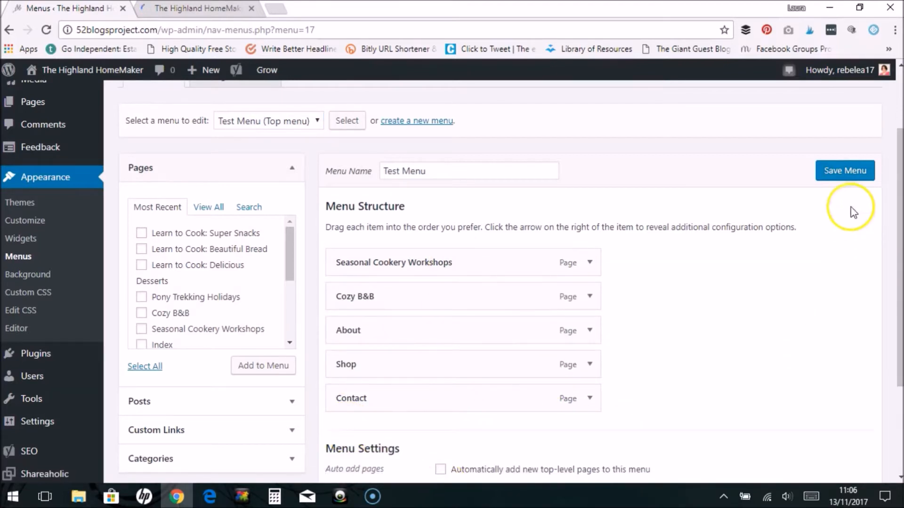
- Save the edited Test Menu
{"action": "left_click", "coordinate": [846, 181]}
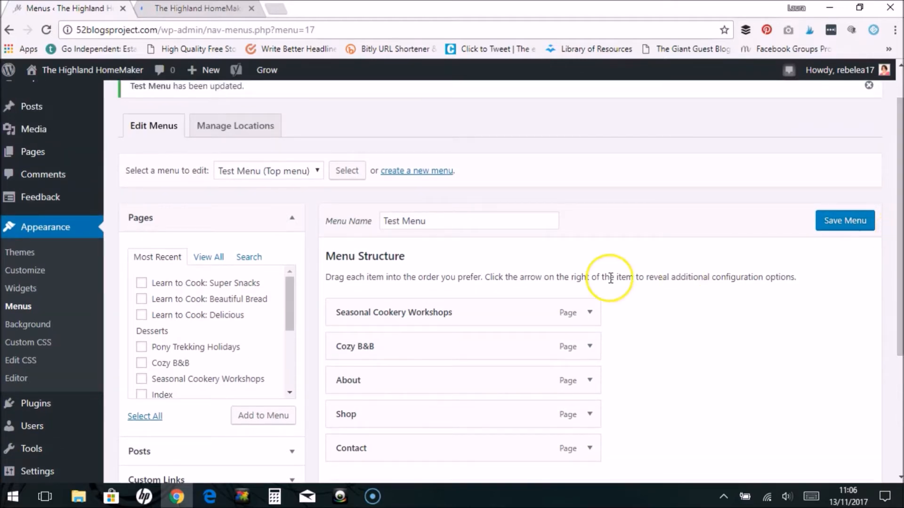
{"action": "left_click", "coordinate": [846, 224]}
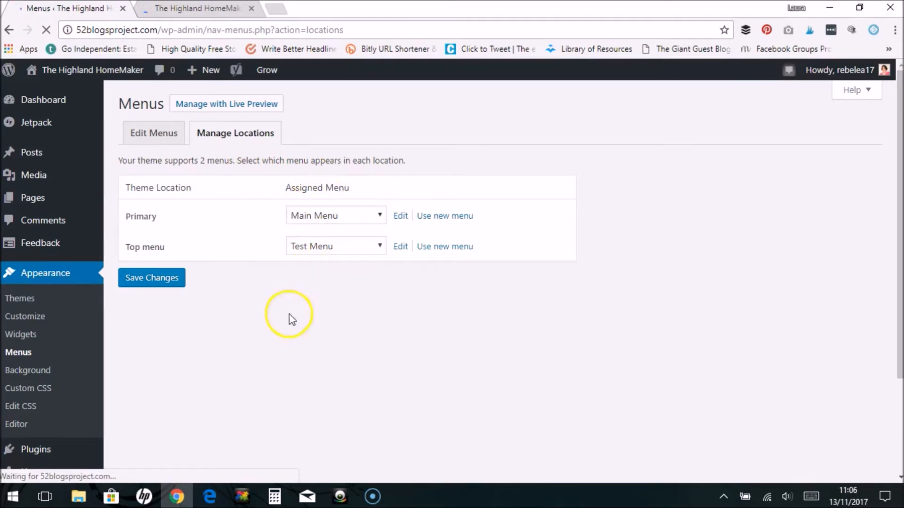
- In the menu location settings, assign Test Menu to Primary and Main Menu to Top menu, and save the changes
{"action": "left_click", "coordinate": [311, 216]}
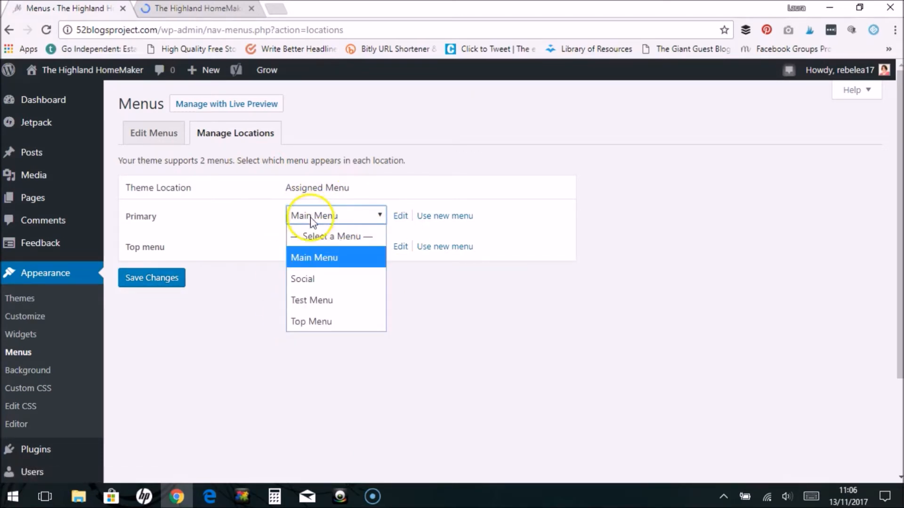
{"action": "left_click", "coordinate": [310, 305]}
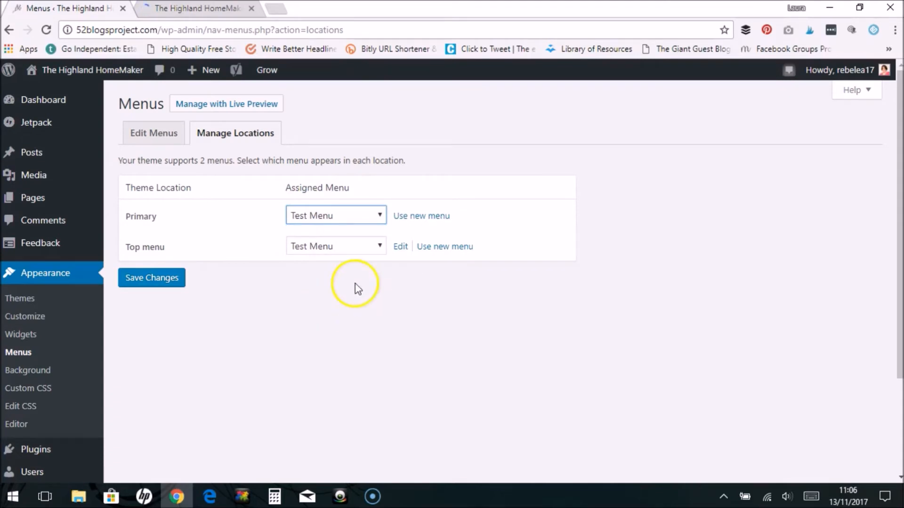
{"action": "left_click", "coordinate": [324, 253]}
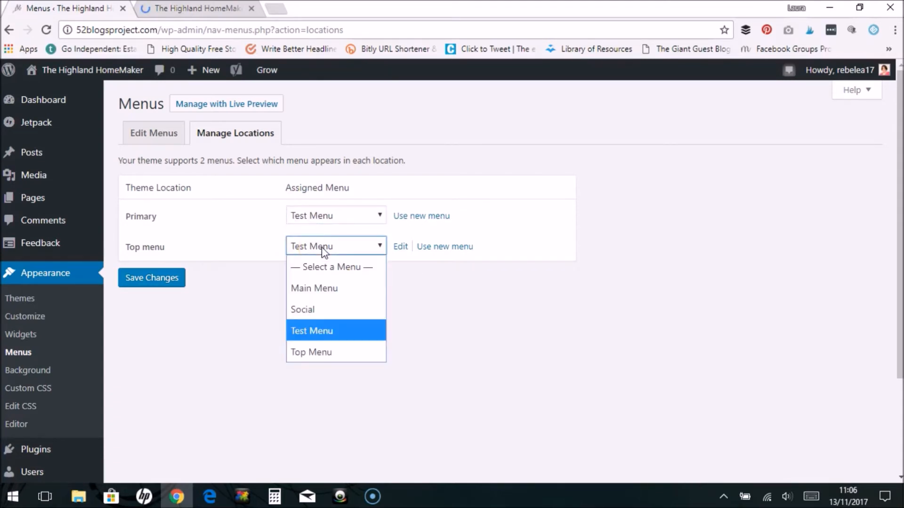
{"action": "left_click", "coordinate": [309, 292]}
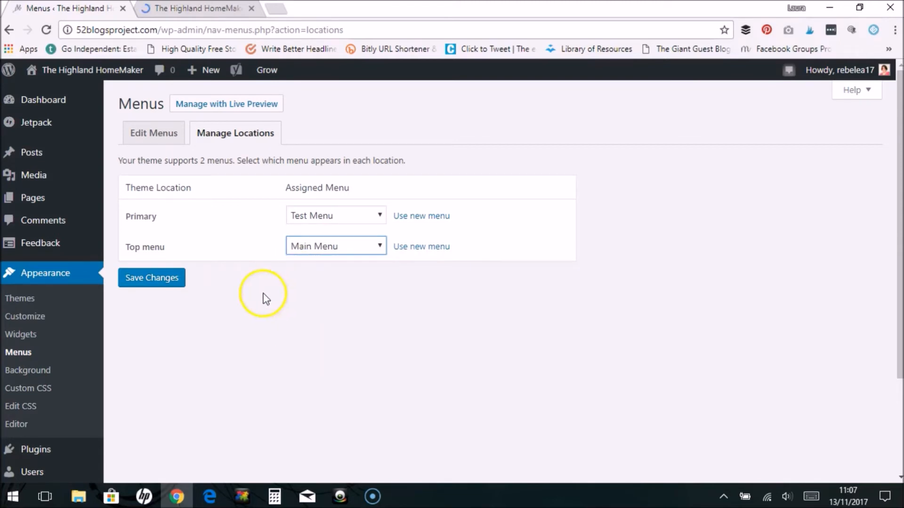
{"action": "left_click", "coordinate": [156, 282]}
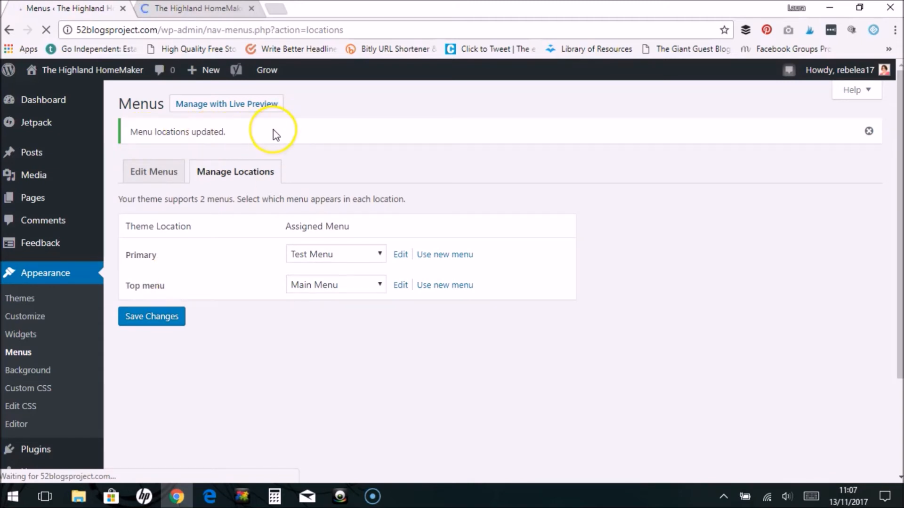
- Return to the live site's home page and reload it to check both navigation menus
{"action": "left_click", "coordinate": [209, 10]}
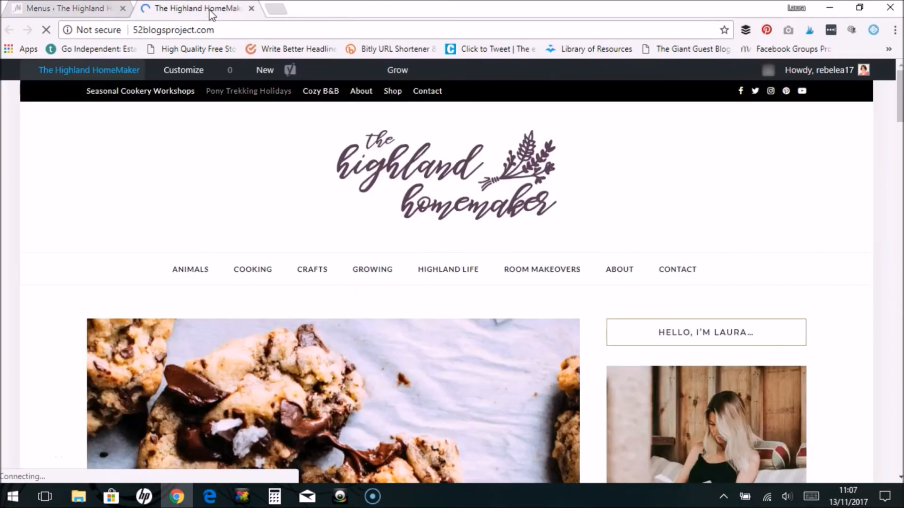
{"action": "left_click", "coordinate": [47, 29]}
{"action": "left_click", "coordinate": [50, 29]}
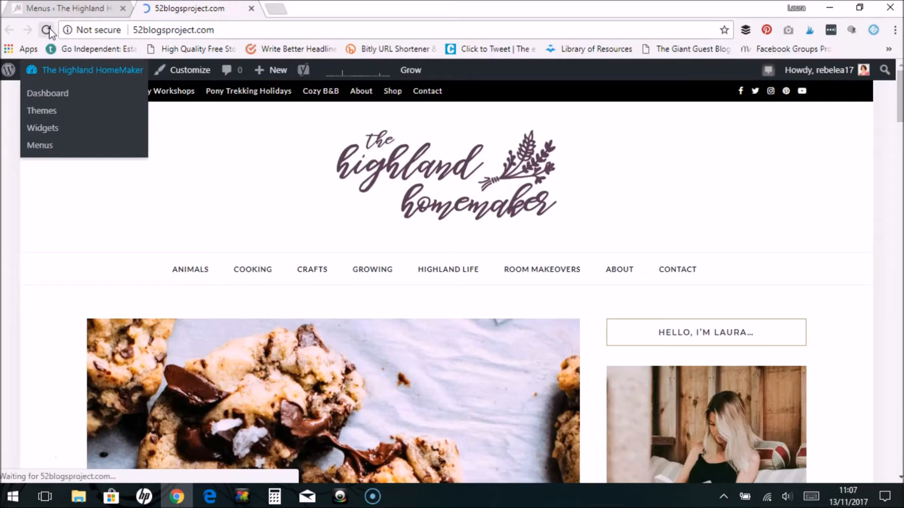